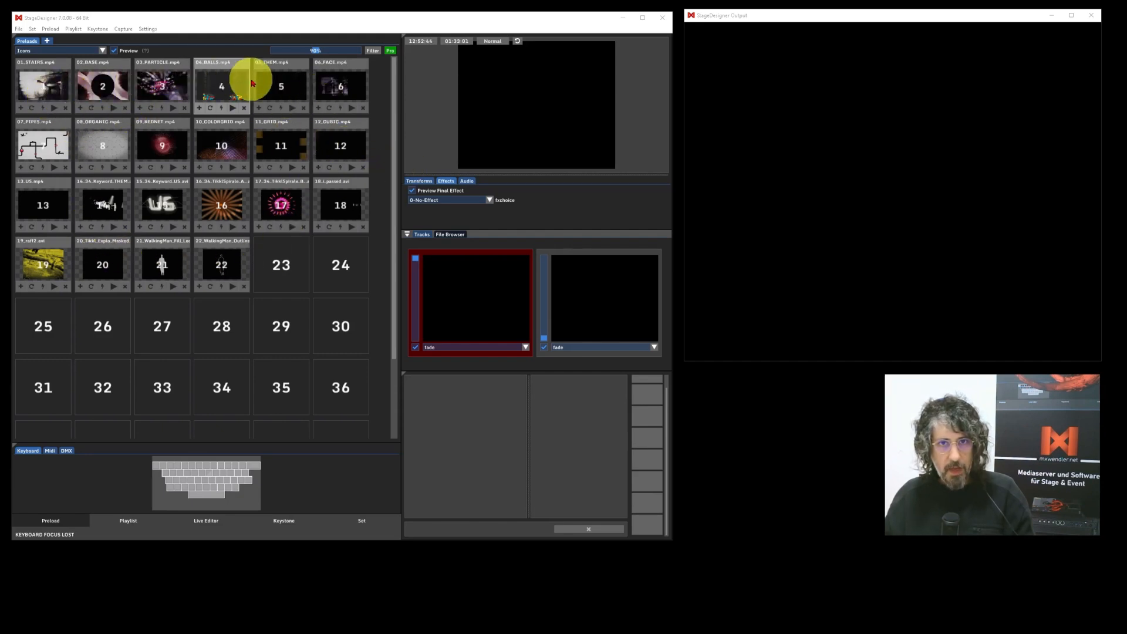
- Open the 05_THEM.mp4 preload and give it the tags text and act1 on separate lines, and close its editor
double_click(283, 88)
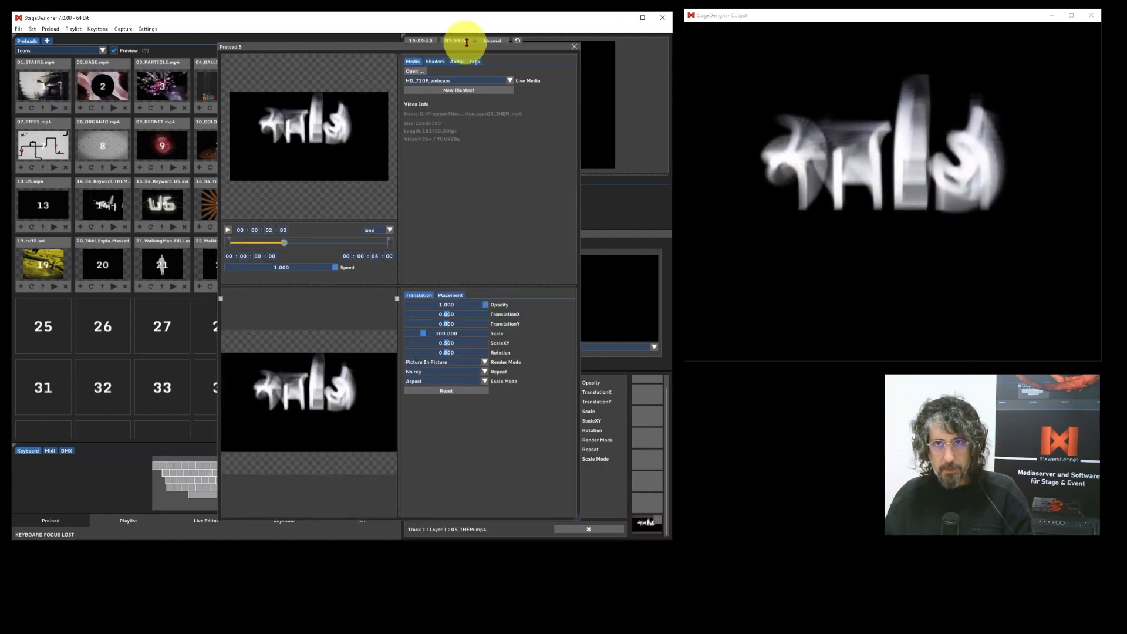
left_click(478, 62)
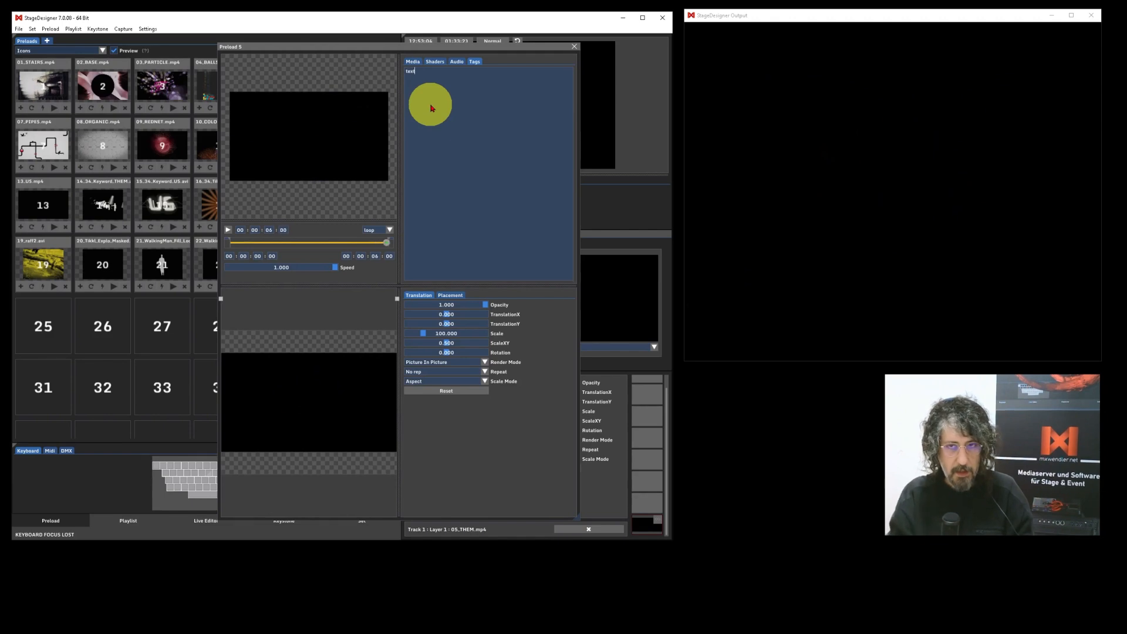
key("Return")
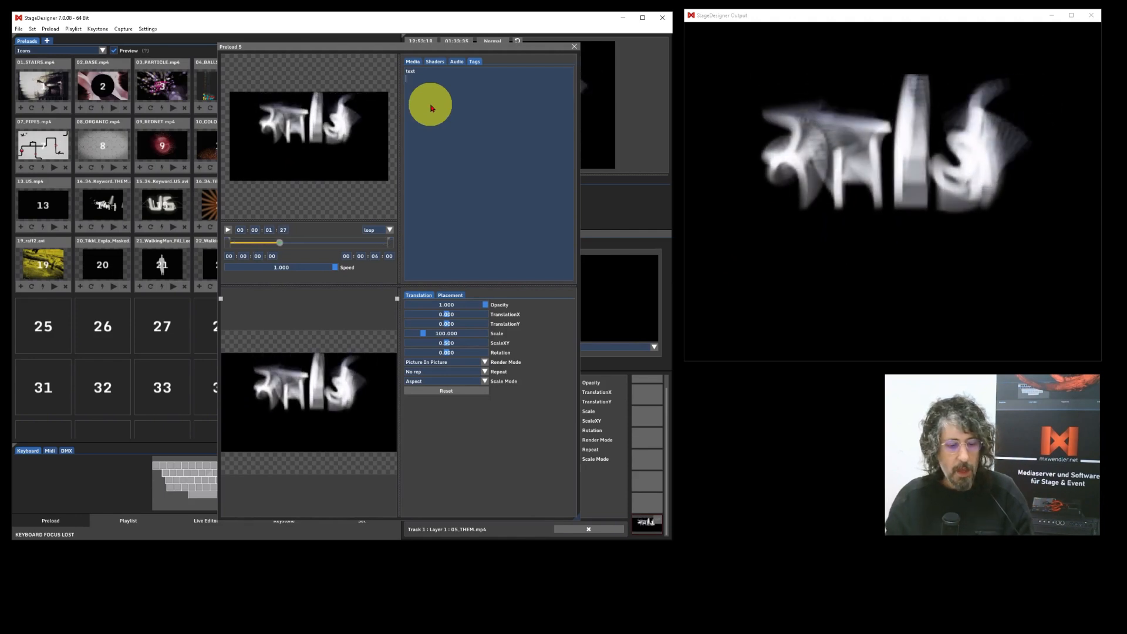
type("t1")
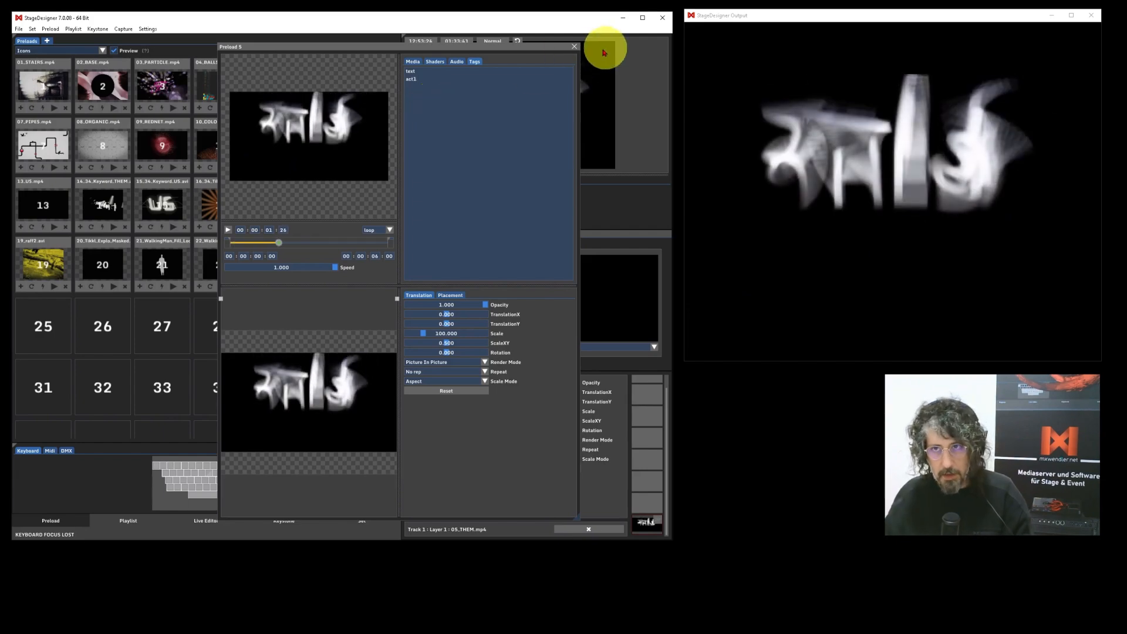
left_click(576, 48)
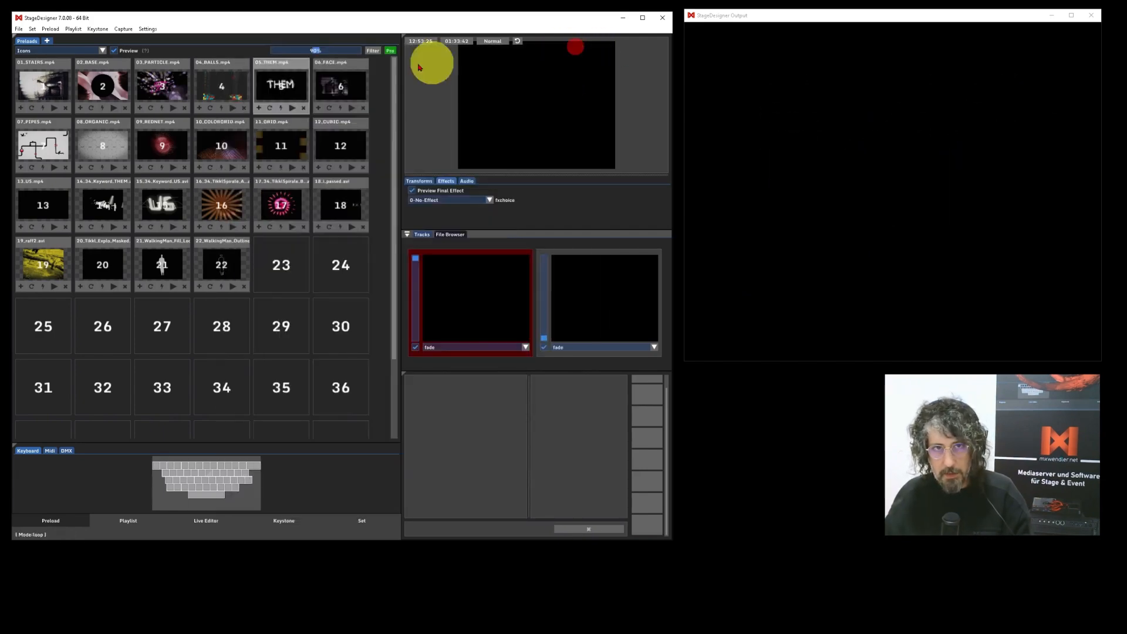
- Check the tags assigned to the preloads 01_STAIRS, 02_BASE and 03_PARTICLE, closing each editor
left_click(43, 86)
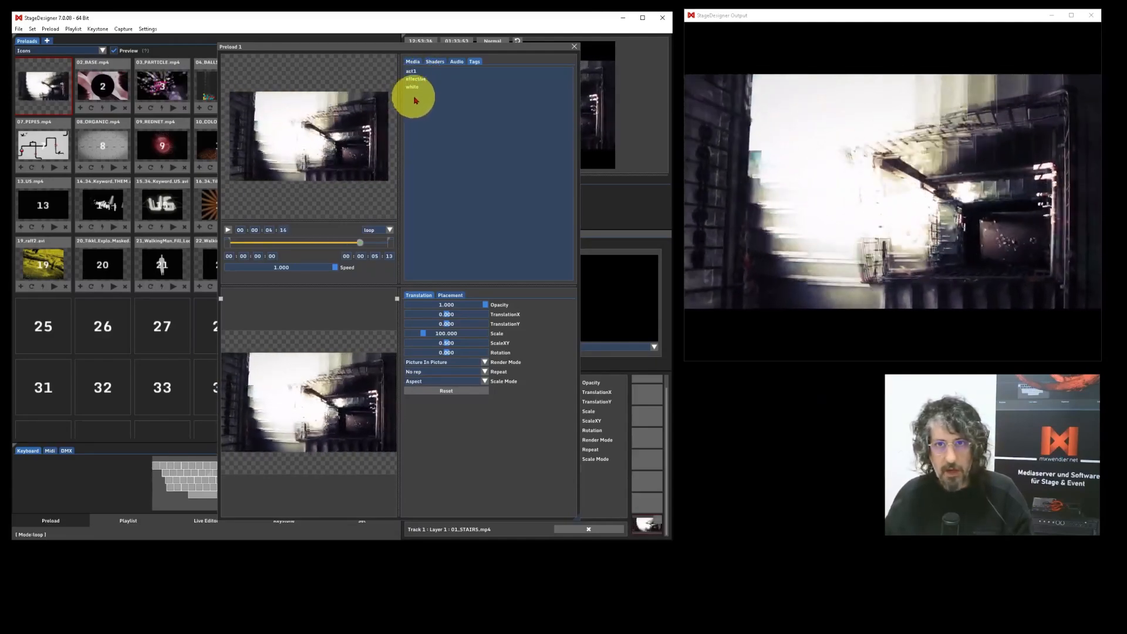
left_click(572, 47)
left_click(118, 76)
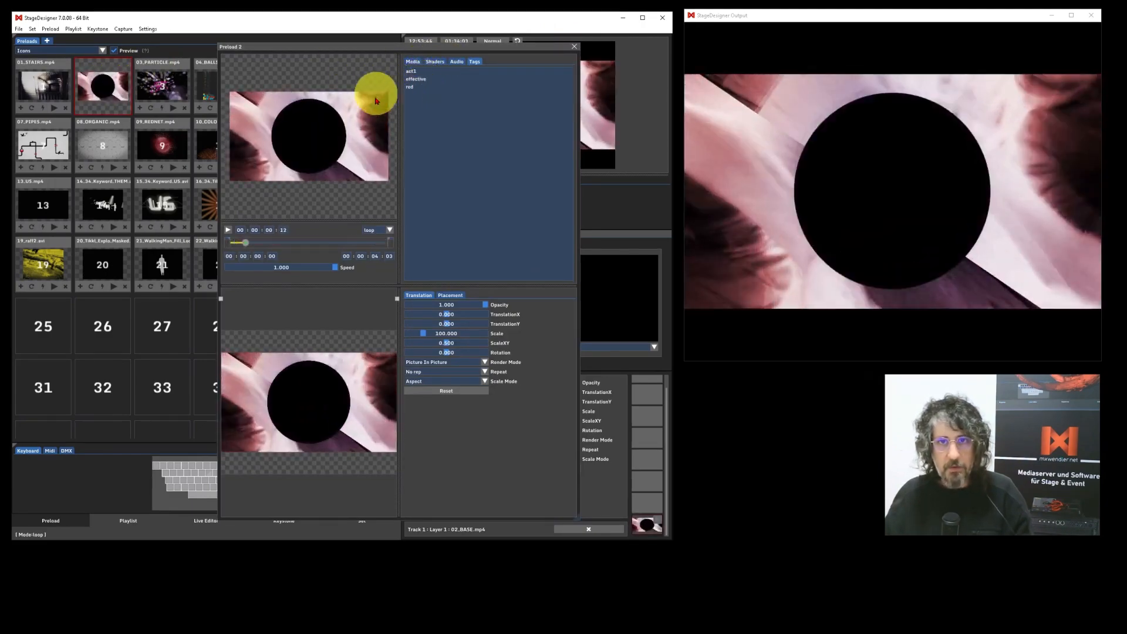
left_click(574, 46)
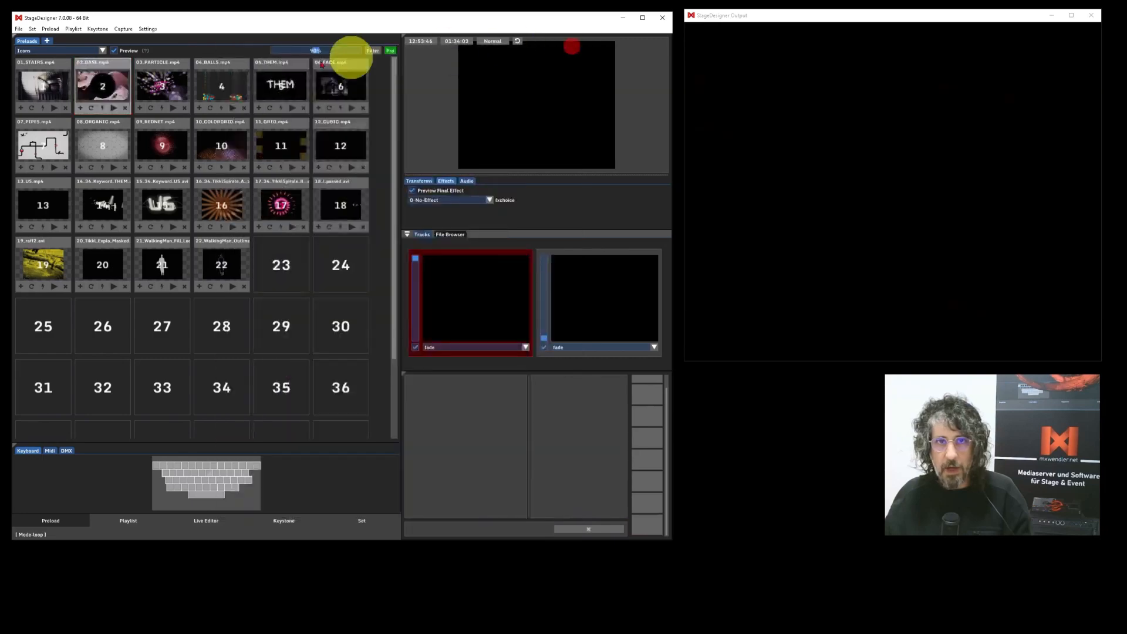
double_click(158, 83)
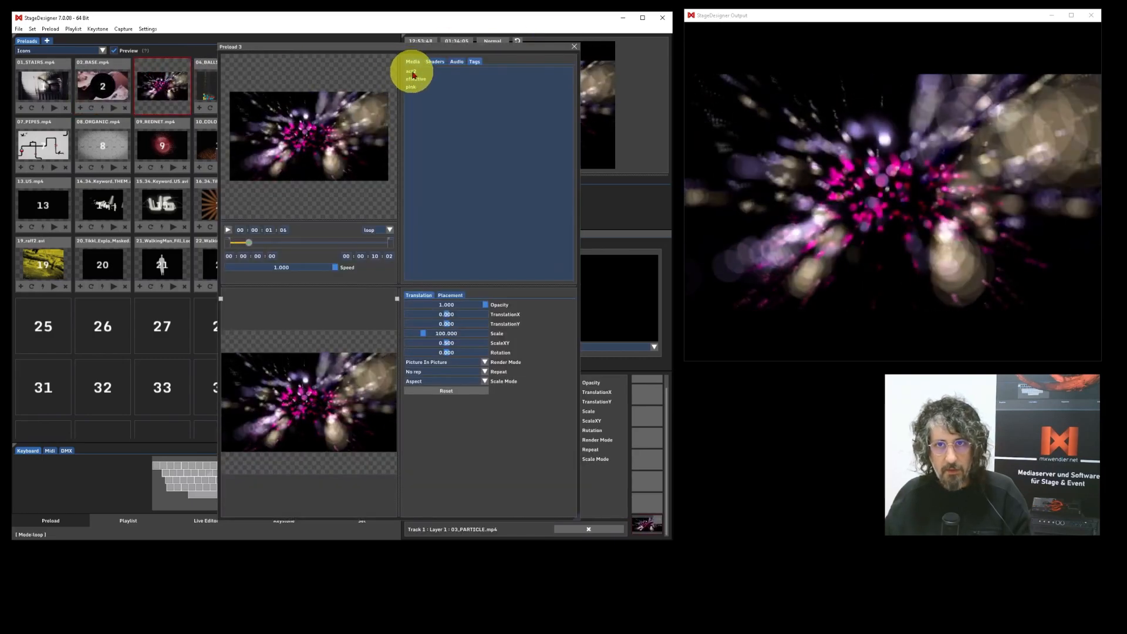
left_click(574, 47)
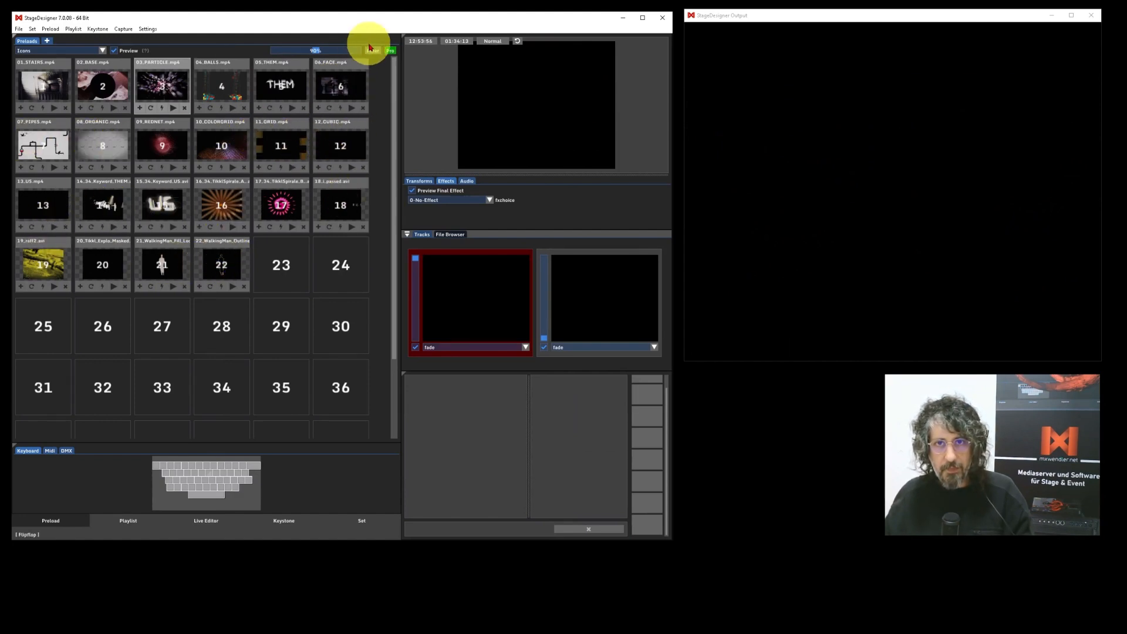
- Add a preload filter that includes the tag act1, and change its tag to act2
left_click(373, 51)
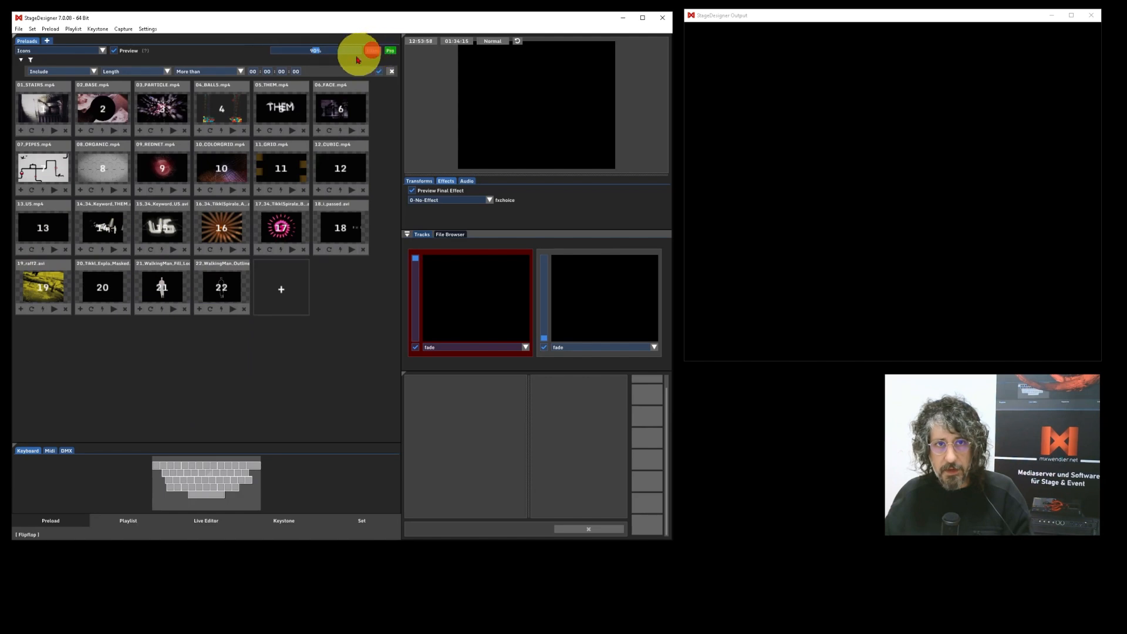
left_click(166, 71)
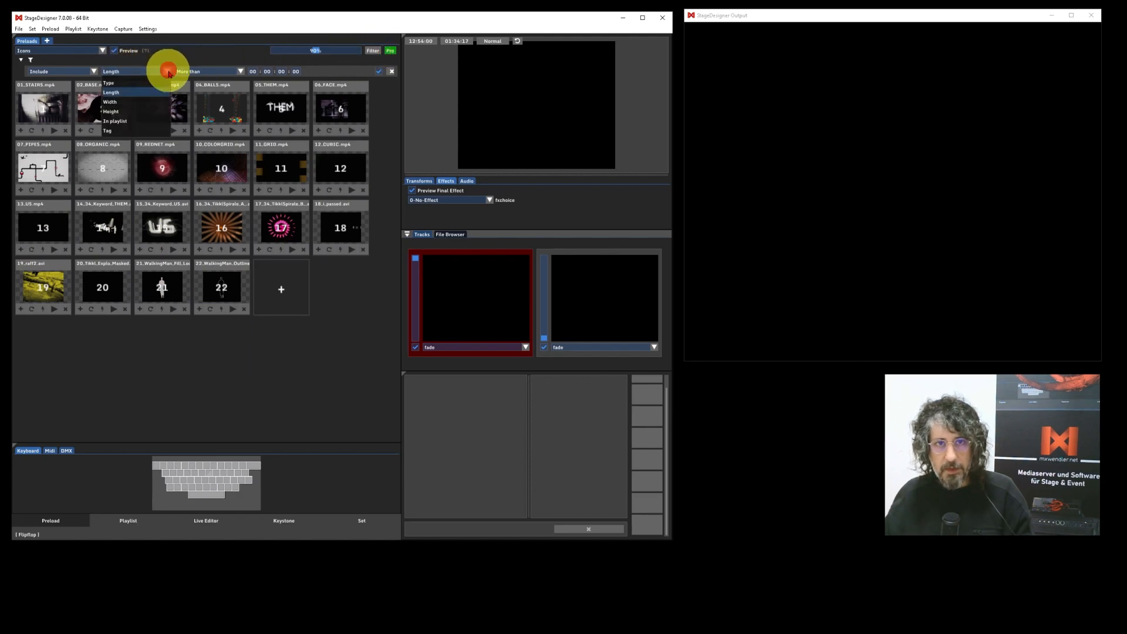
left_click(111, 129)
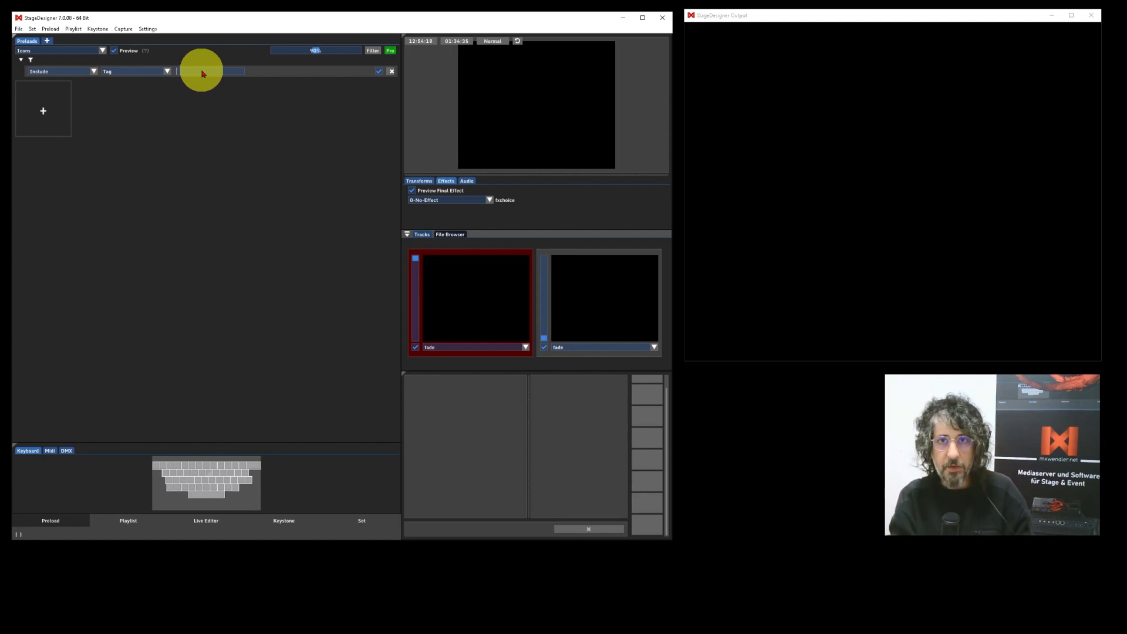
type("au")
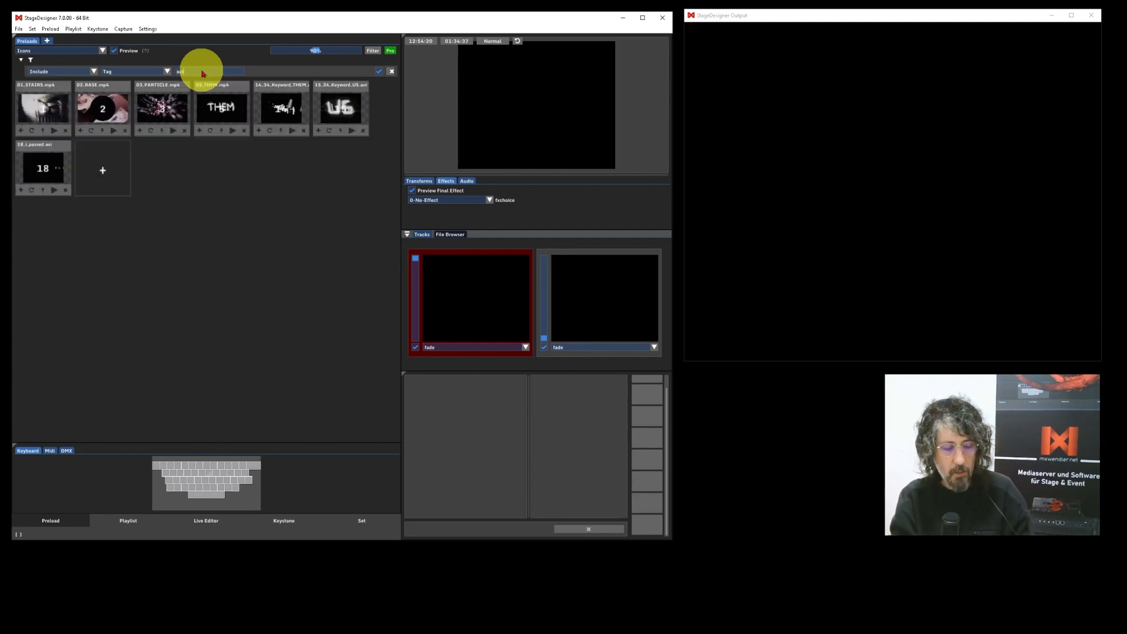
type("t1")
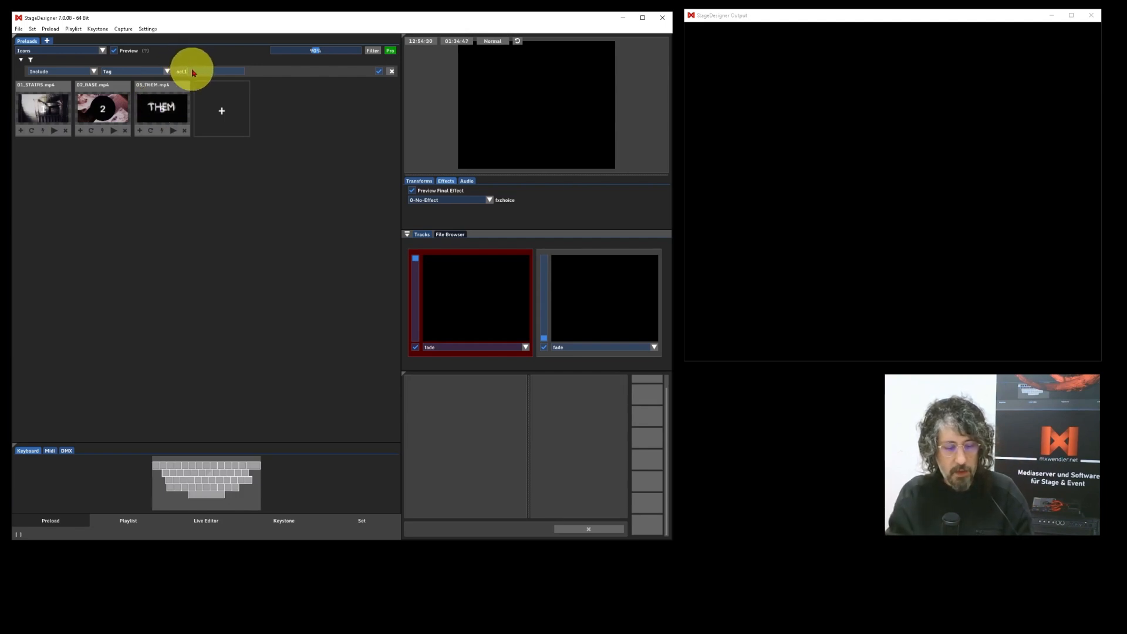
key("BackSpace")
type("2")
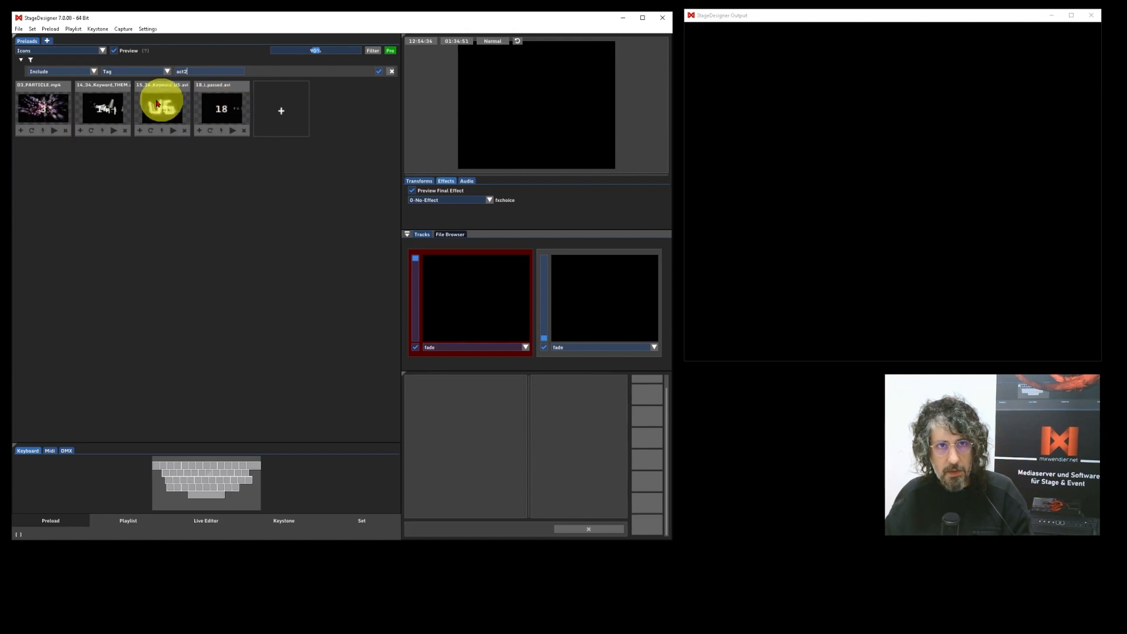
- Switch the act2 tag filter to Exclude and return it to Include
left_click(94, 72)
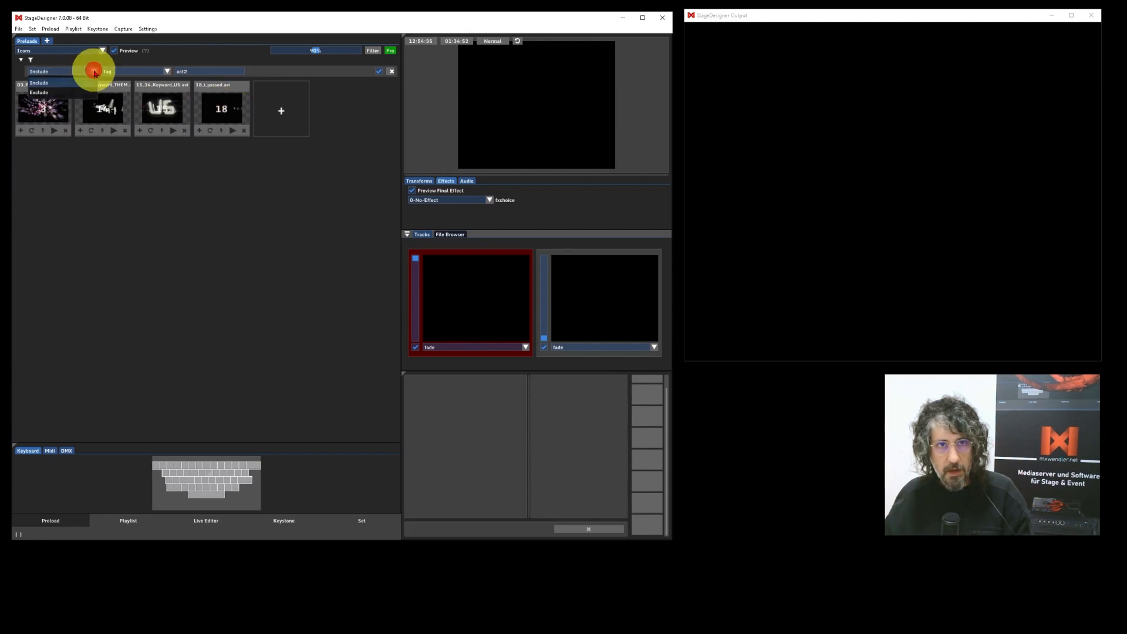
left_click(54, 93)
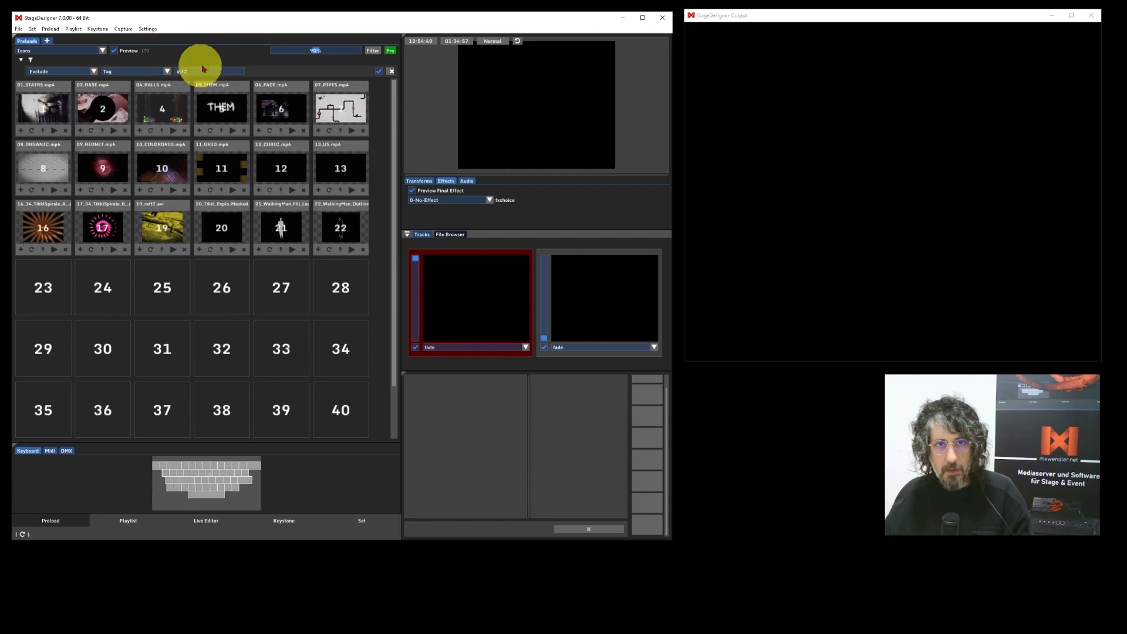
left_click(94, 71)
left_click(46, 82)
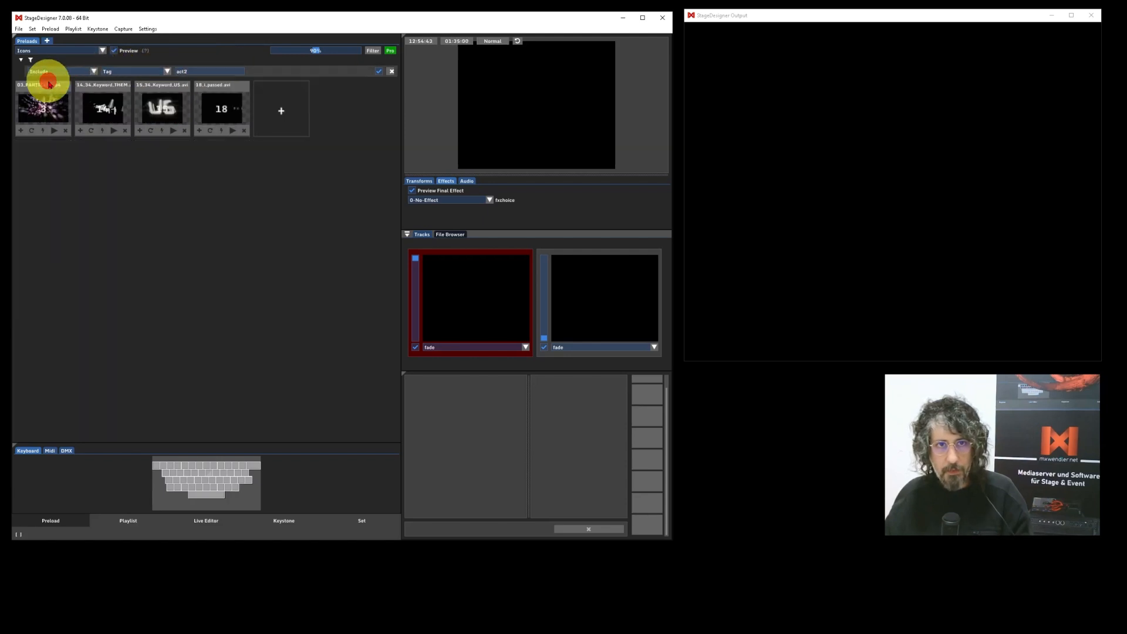
- Add a second preload filter that includes the tag text
left_click(374, 52)
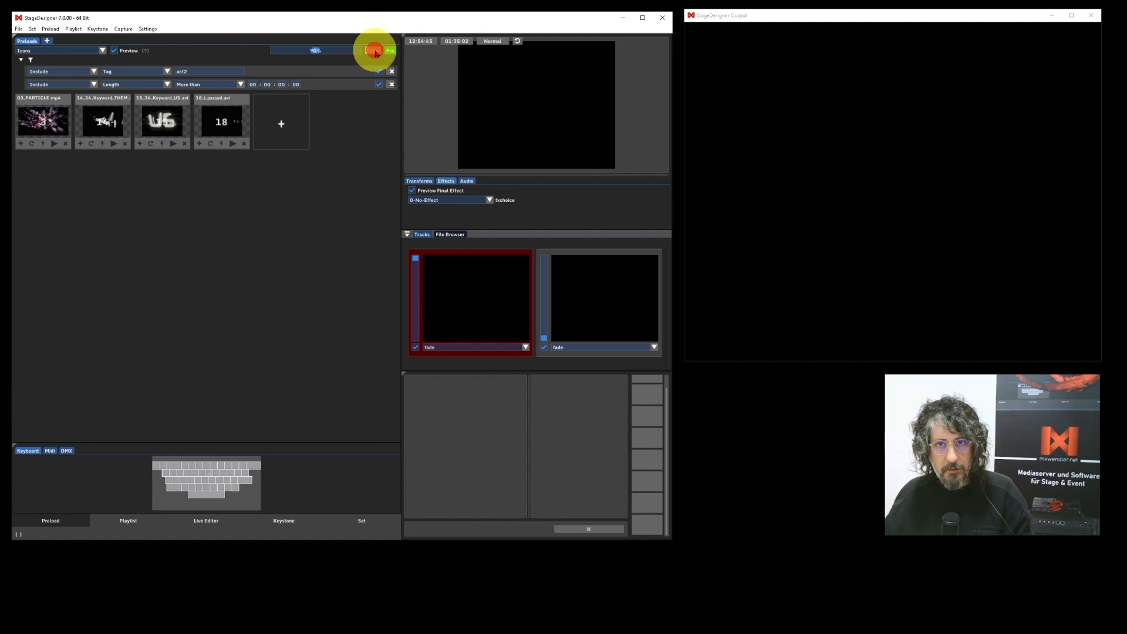
left_click(168, 85)
left_click(126, 139)
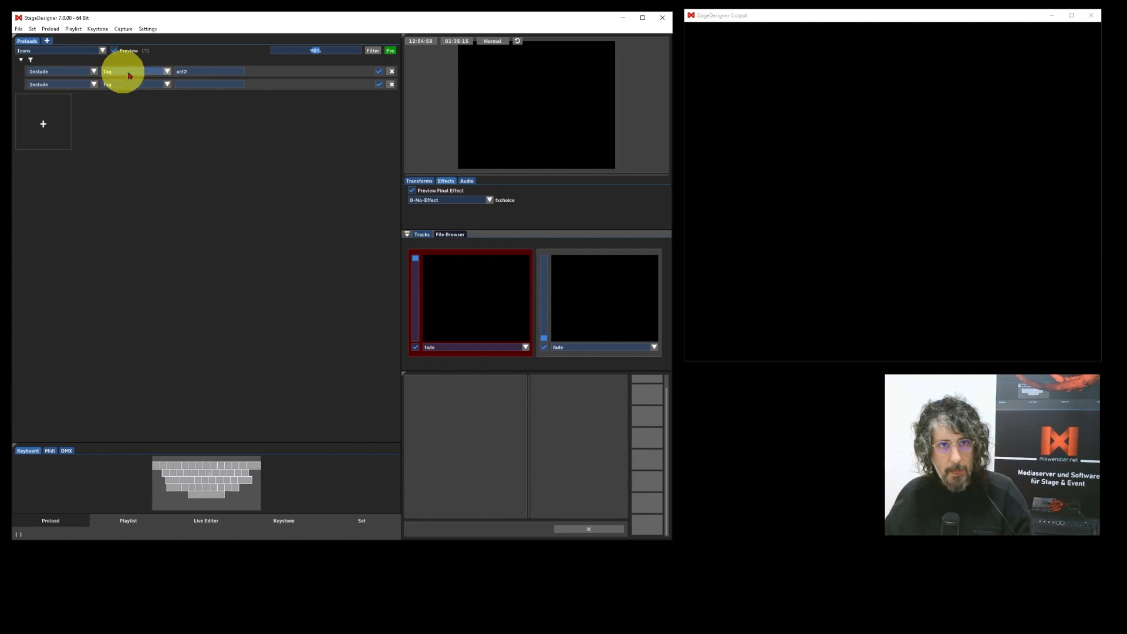
type("text")
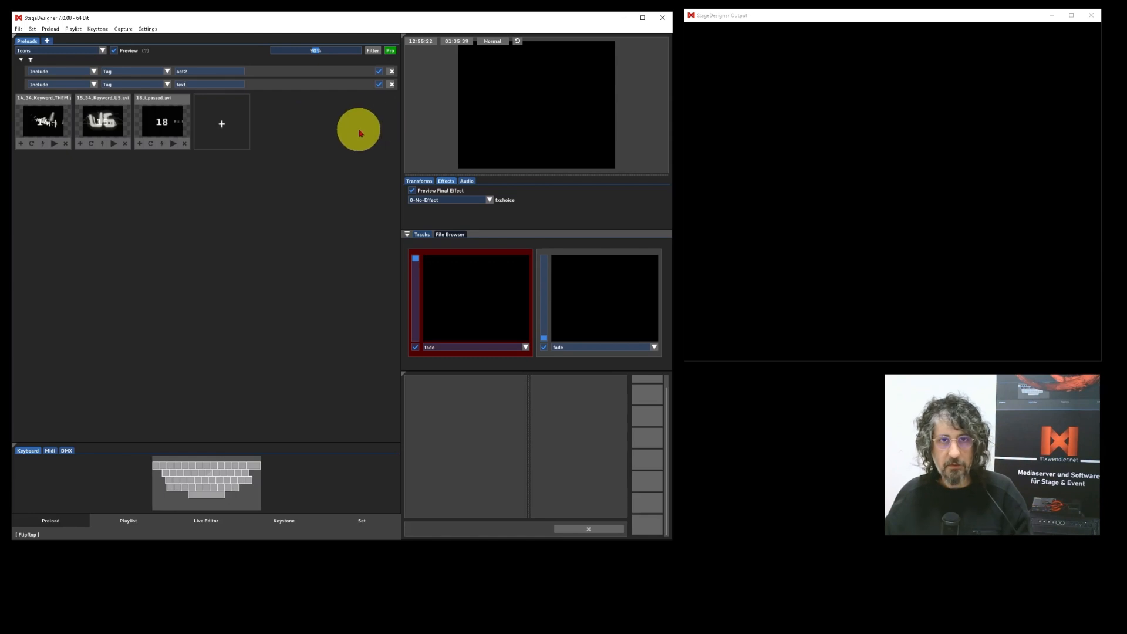
- Add a third preload filter that excludes clips with a length less than 00:00:06:27
left_click(372, 52)
left_click(94, 97)
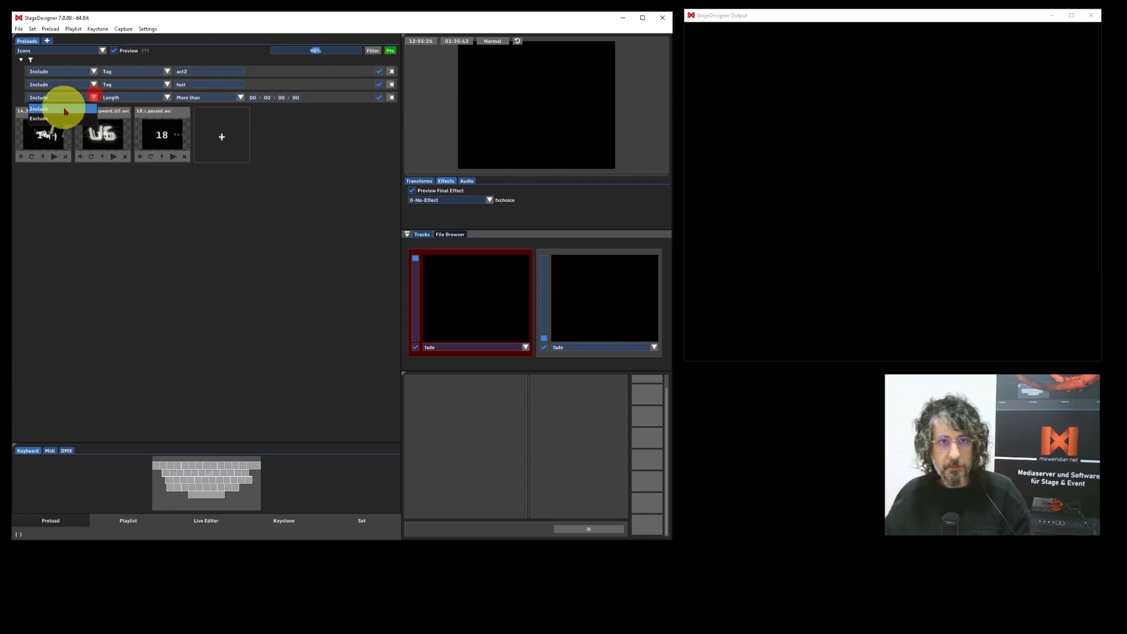
left_click(62, 118)
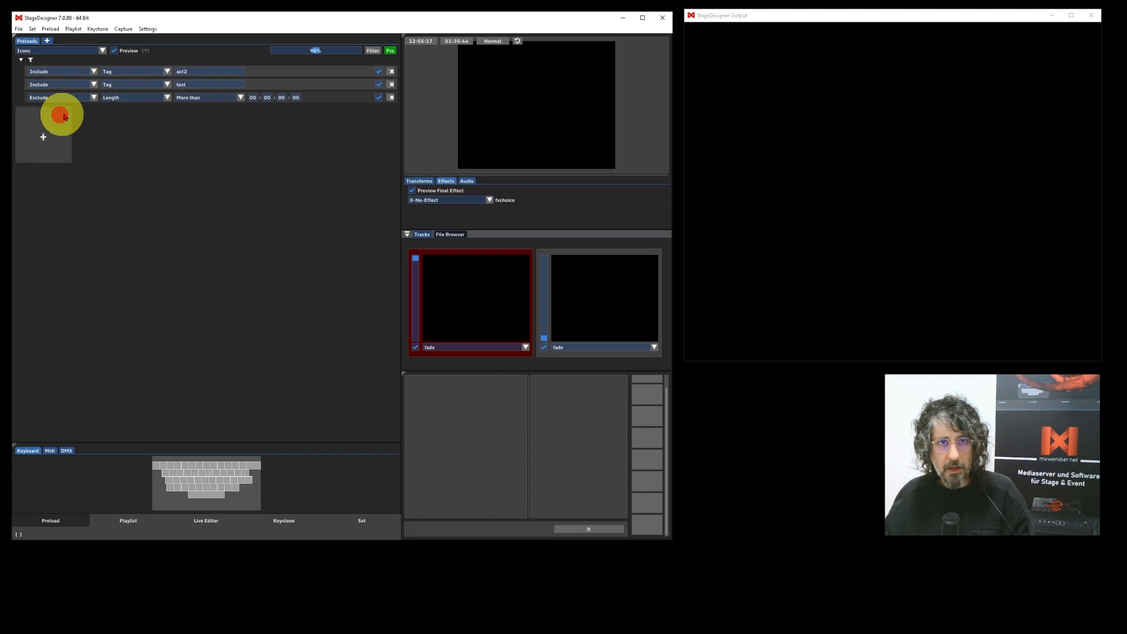
left_click(167, 97)
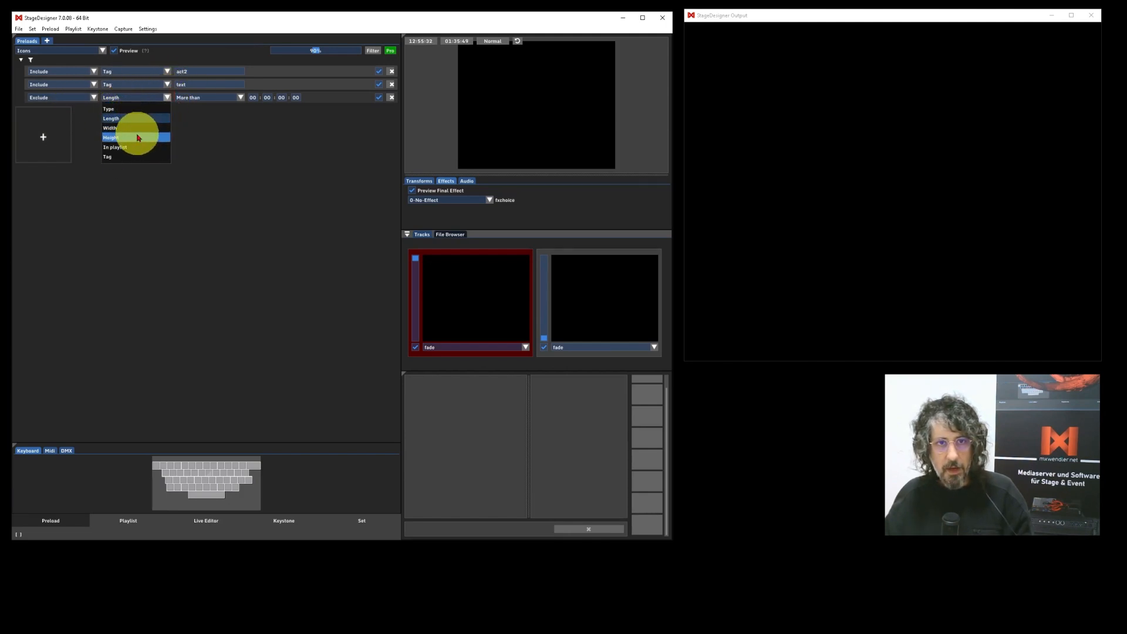
left_click(123, 118)
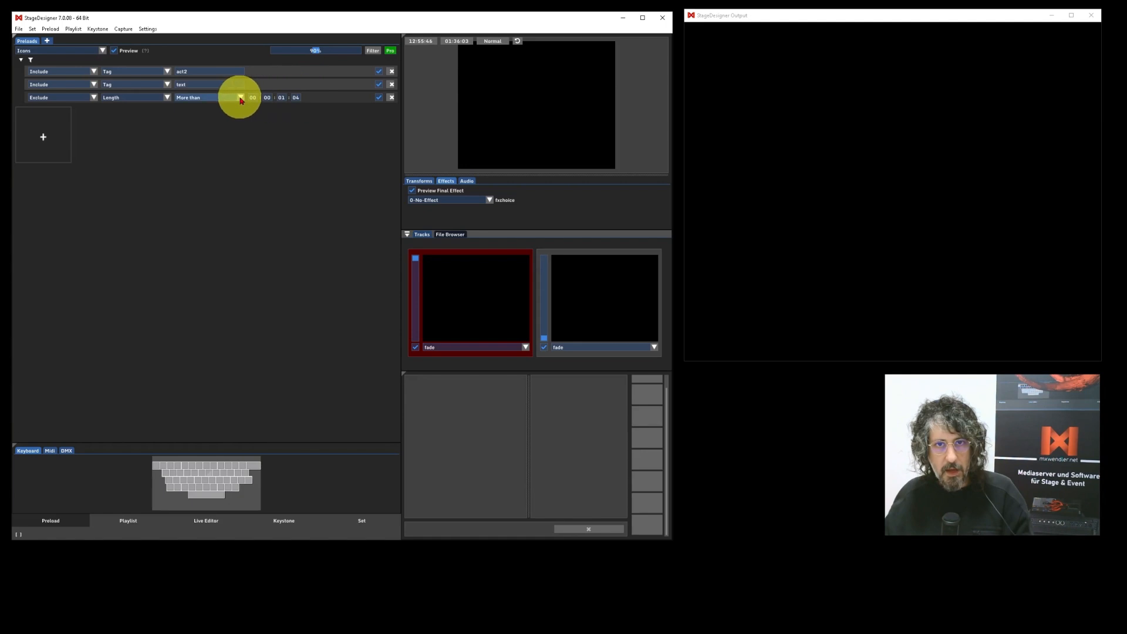
left_click(285, 100)
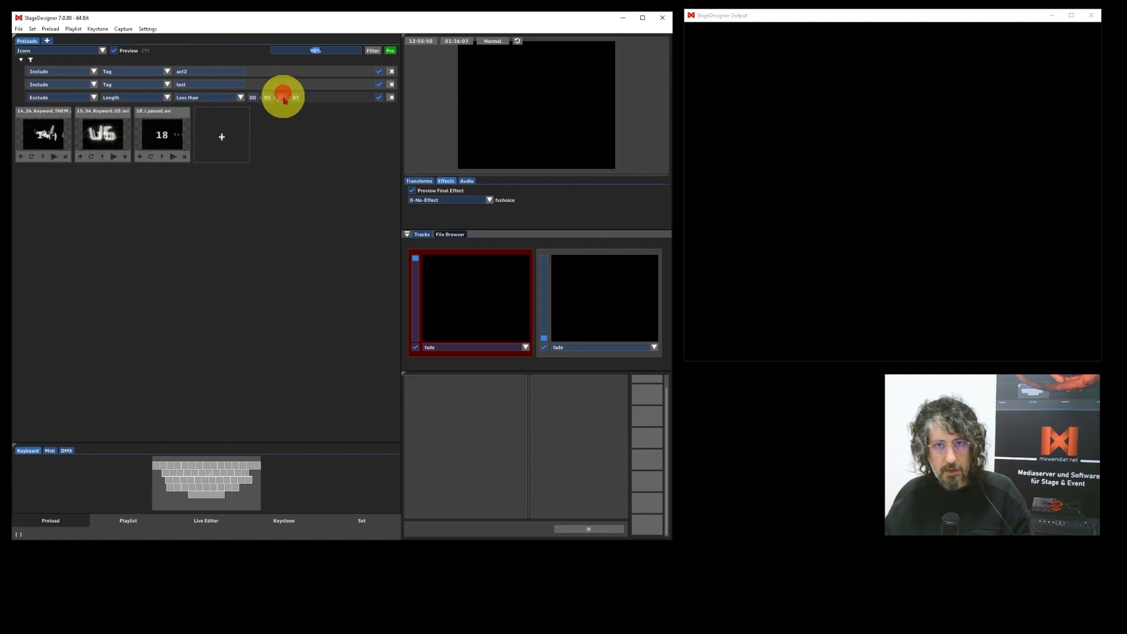
left_click_drag(284, 107, 287, 113)
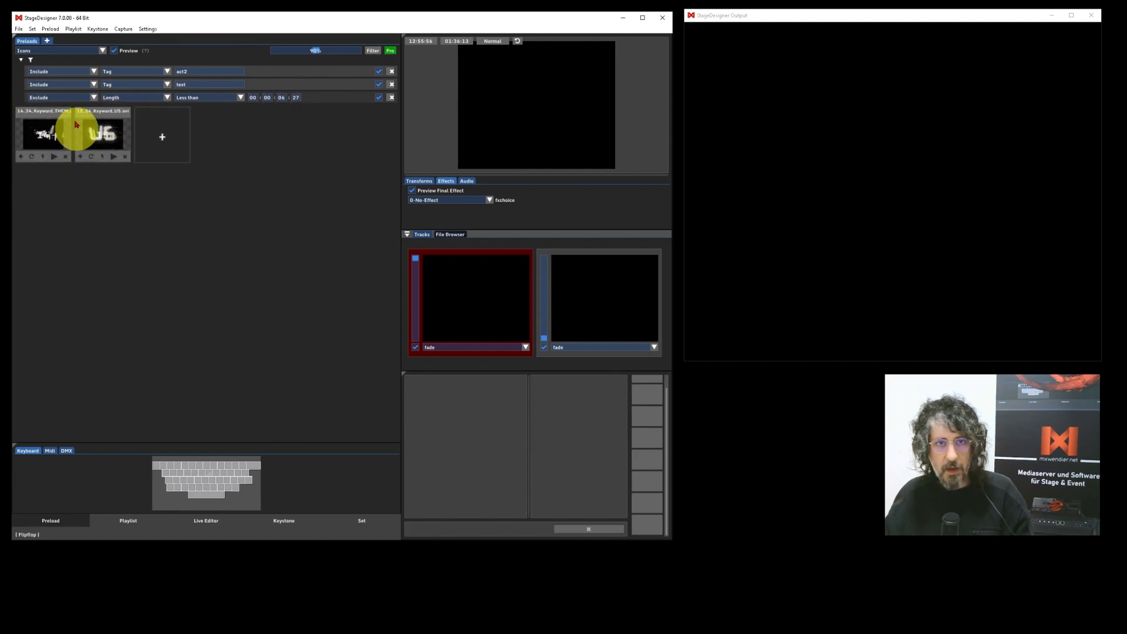
- Disable the length filter and the act2 tag filter, and collapse and re-expand the filter list
left_click(380, 98)
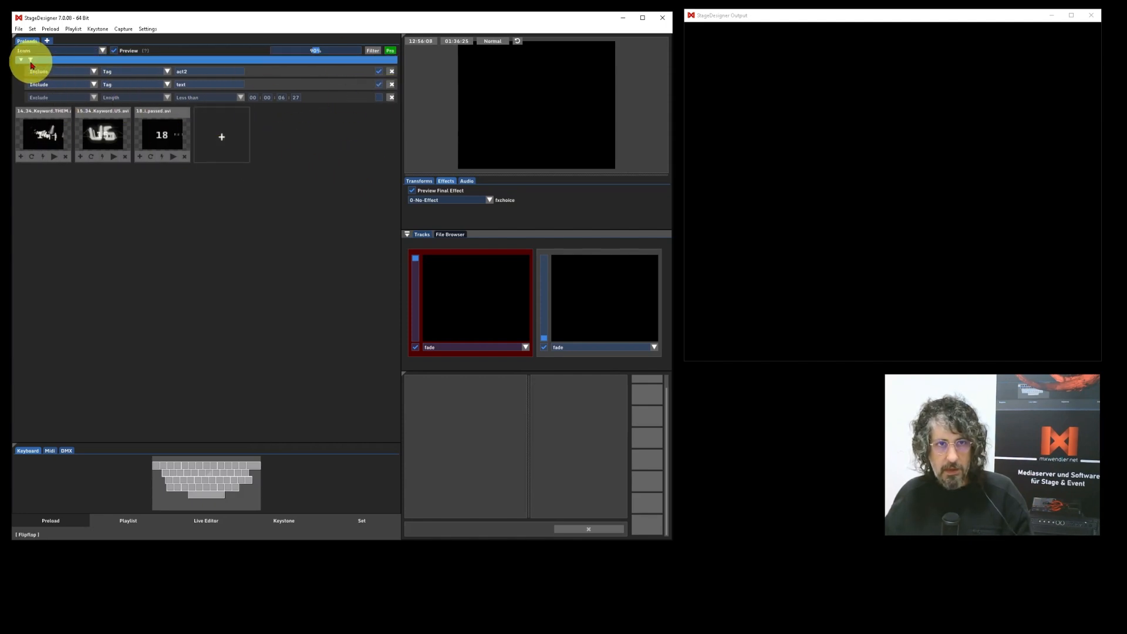
left_click(378, 73)
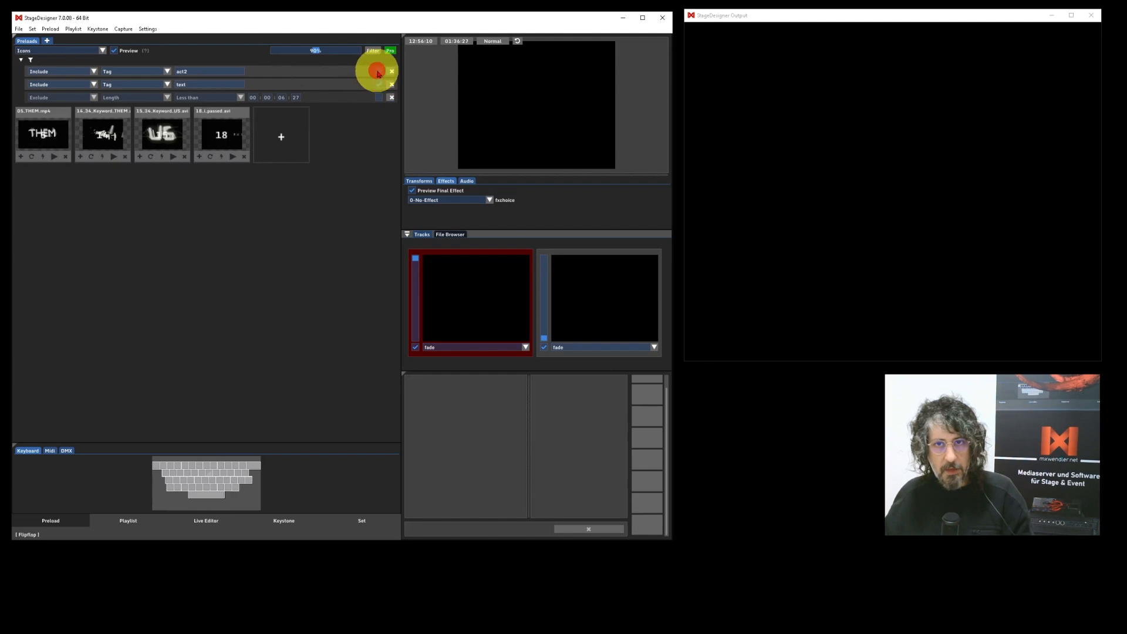
left_click(20, 59)
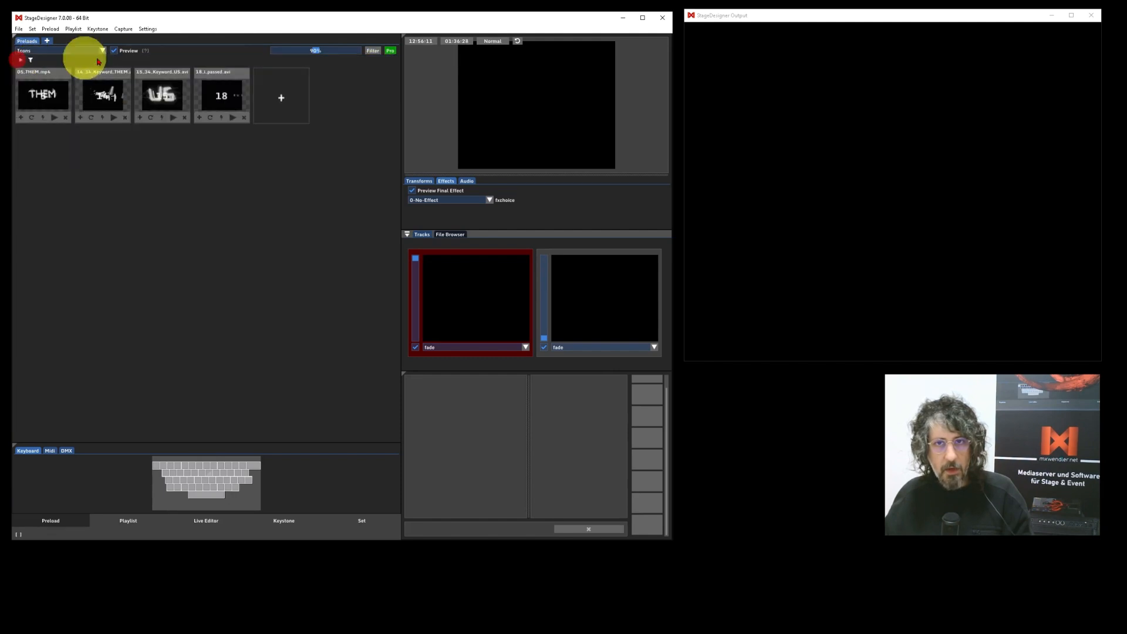
left_click(22, 61)
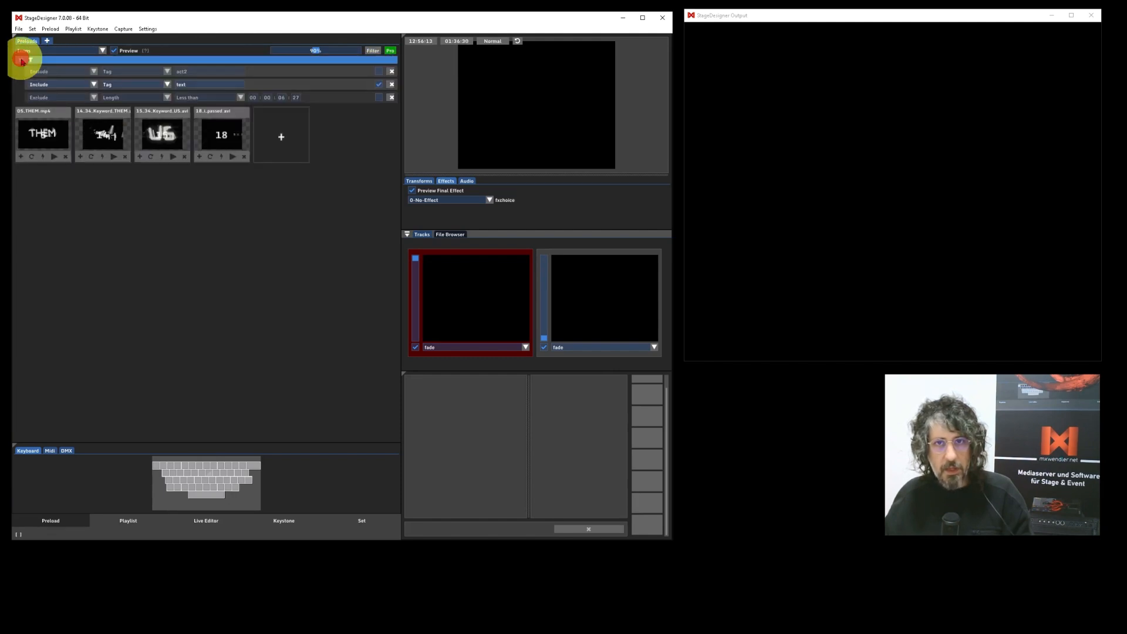
- Delete the length filter and both tag filters so all preloads are listed unfiltered
left_click(392, 97)
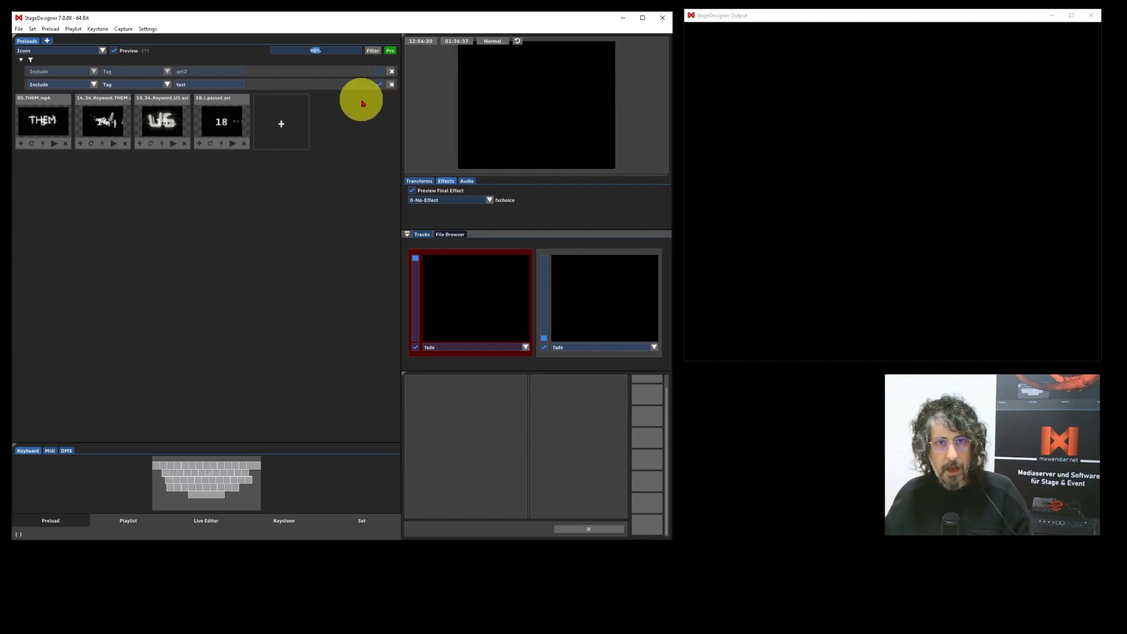
left_click(391, 84)
left_click(392, 71)
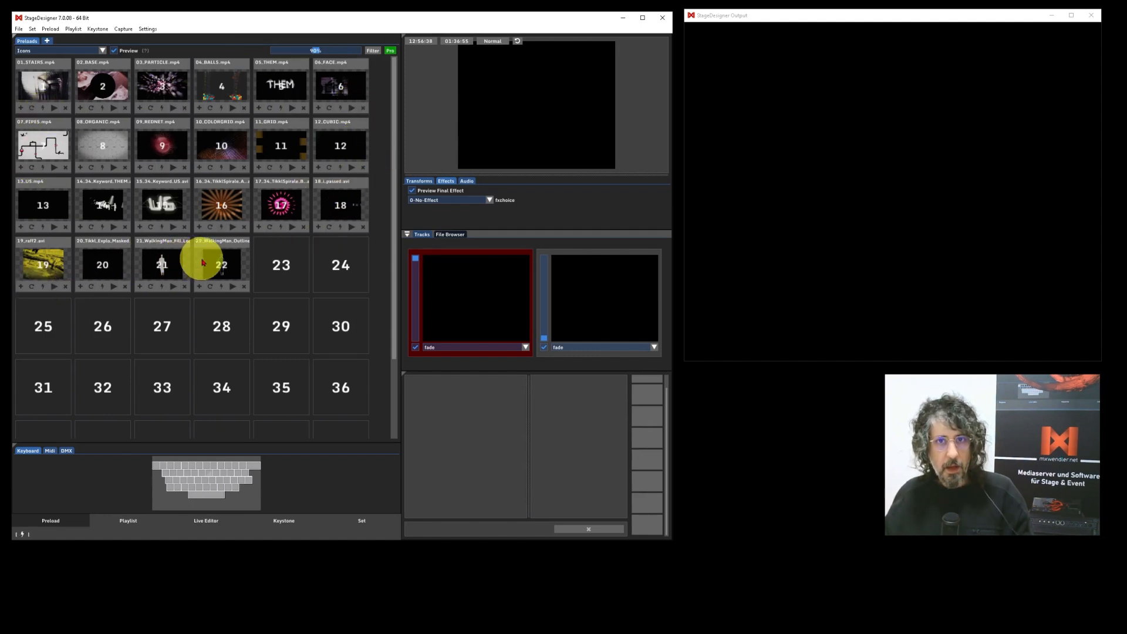
- Add two default length filters to the preloads and delete both of them
left_click(374, 52)
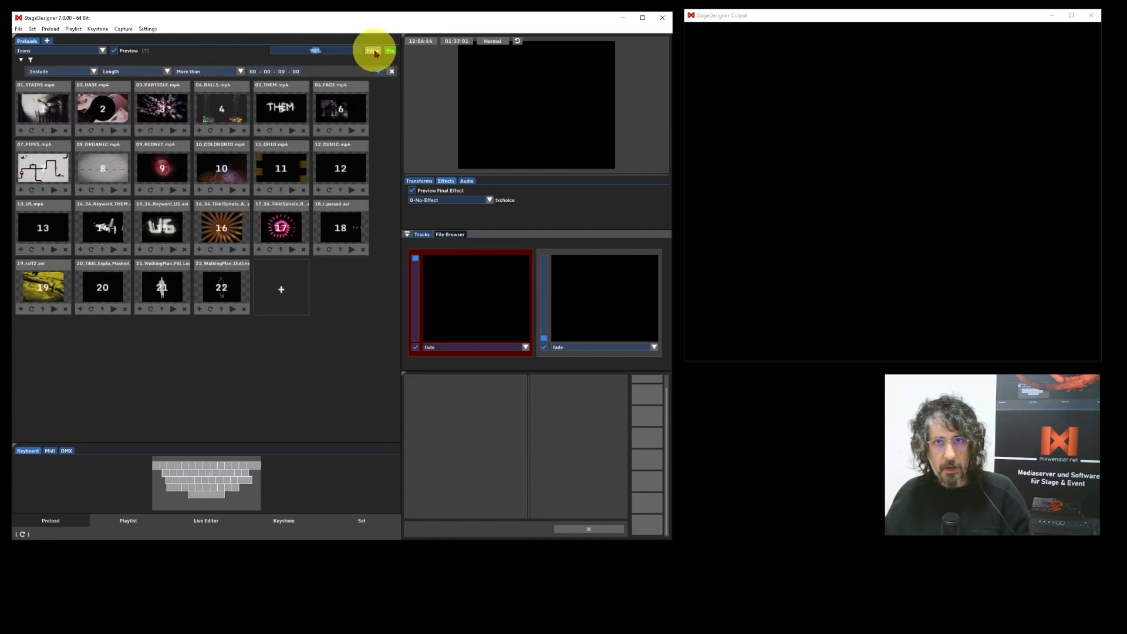
left_click(374, 51)
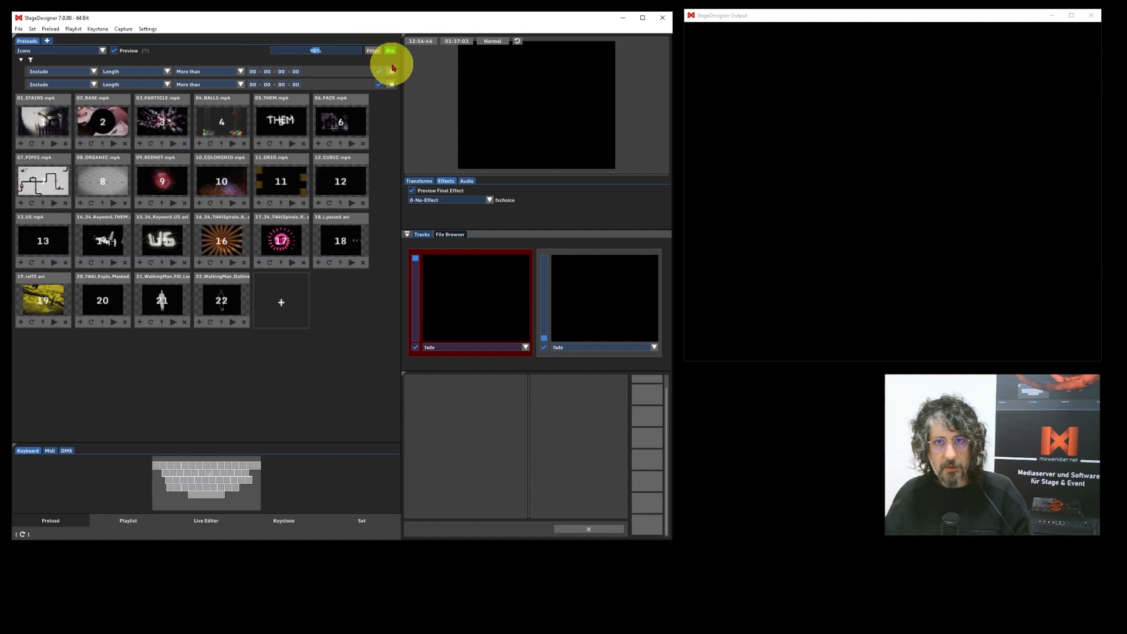
left_click(391, 71)
left_click(390, 72)
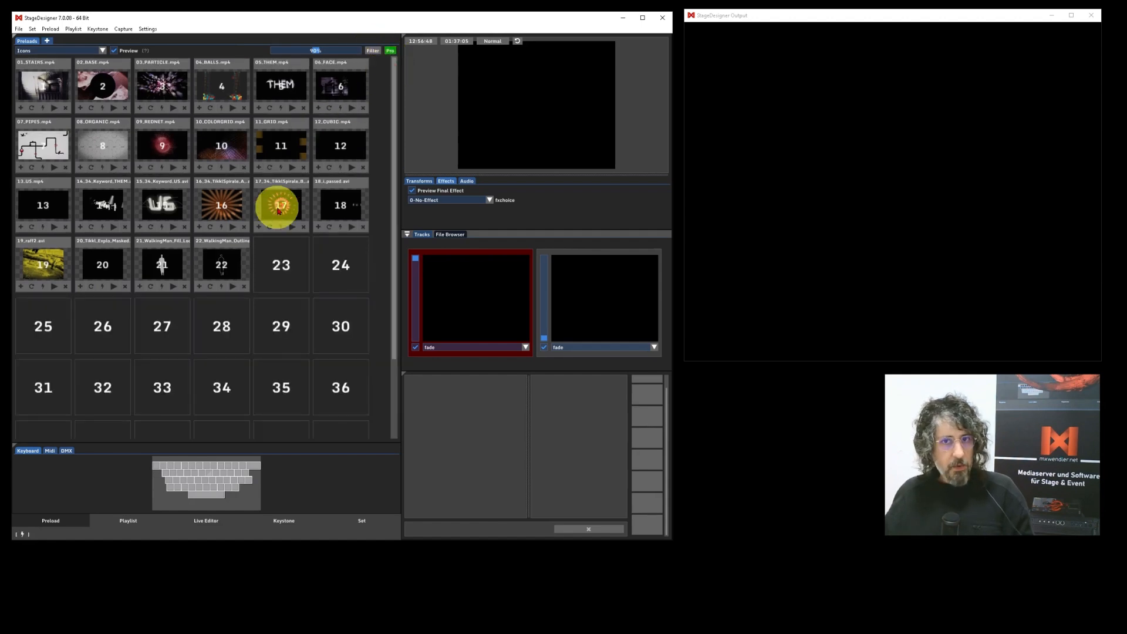